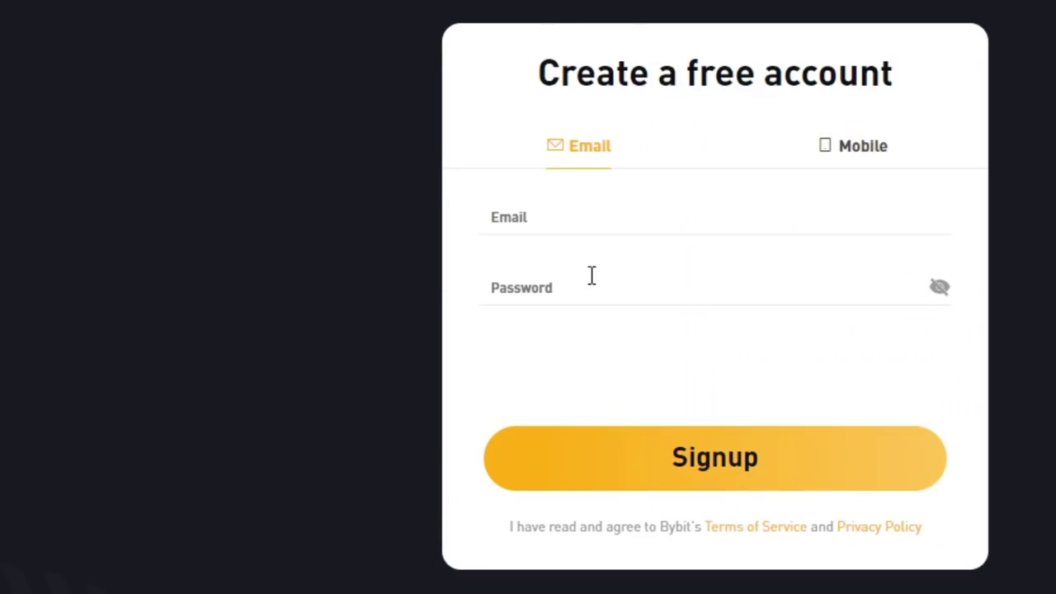
View the mobile-number sign-up form.
{"action": "left_click", "coordinate": [842, 167]}
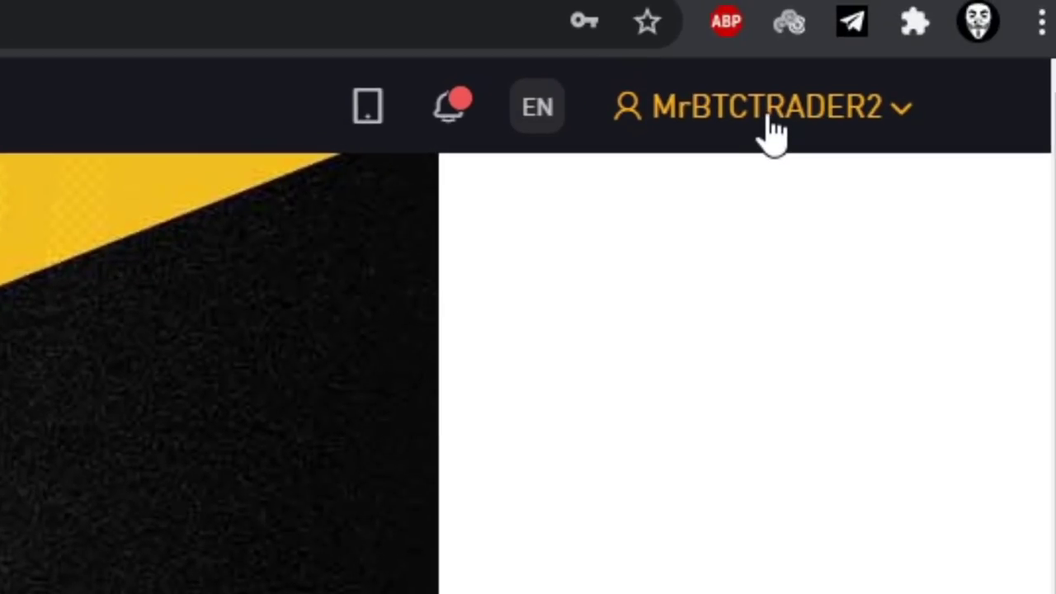
Go to My Assets from the account menu to see the BTC, ETH, EOS, XRP and USDT balances.
{"action": "left_click", "coordinate": [772, 120]}
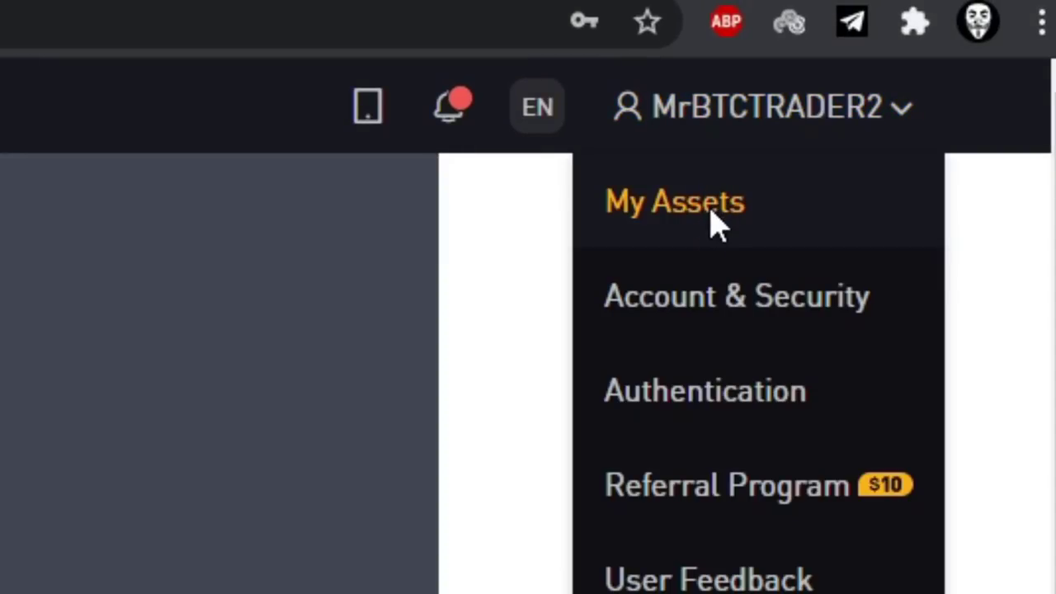
{"action": "left_click", "coordinate": [717, 216]}
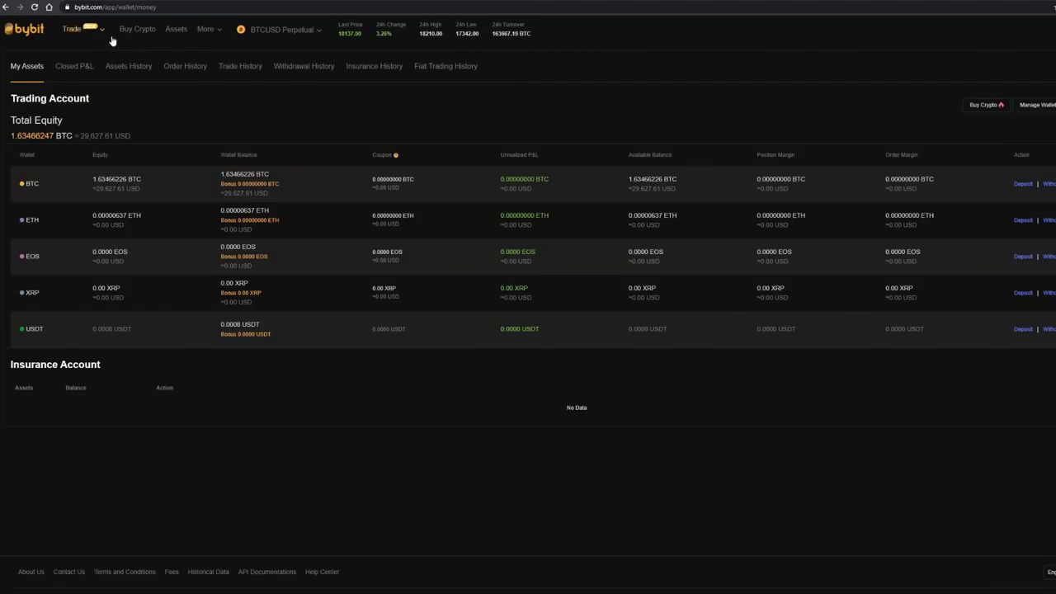
Open the BTCUSD Inverse Perpetual trading page from the Trade menu.
{"action": "mouse_move", "coordinate": [98, 33]}
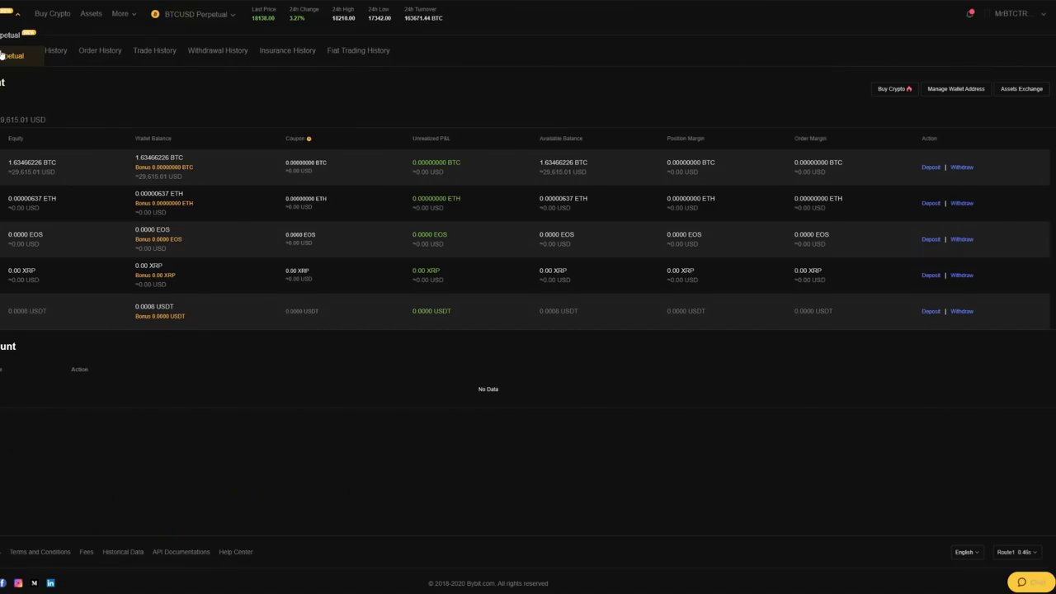
{"action": "left_click", "coordinate": [2, 56]}
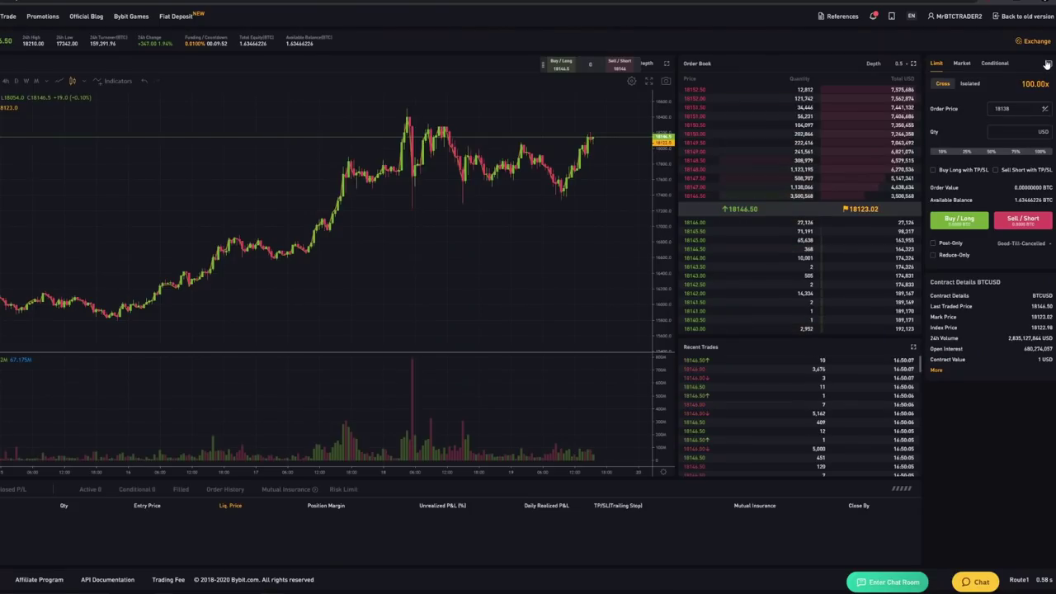
In the profit calculator, compute a 10x long of 10000 at 18000 closing at 19000.
{"action": "left_click", "coordinate": [1047, 64]}
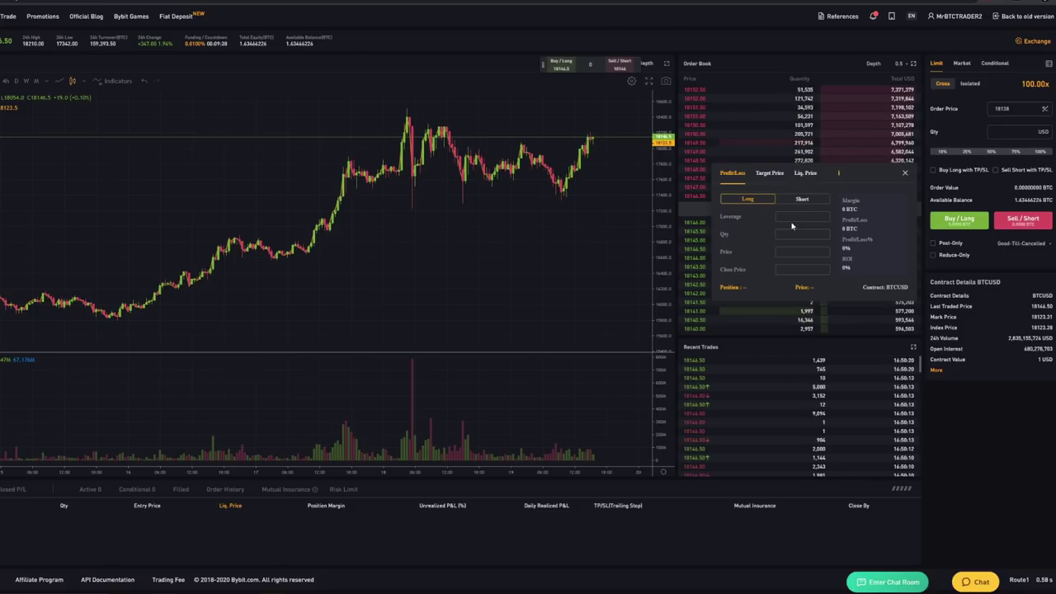
{"action": "left_click", "coordinate": [794, 219]}
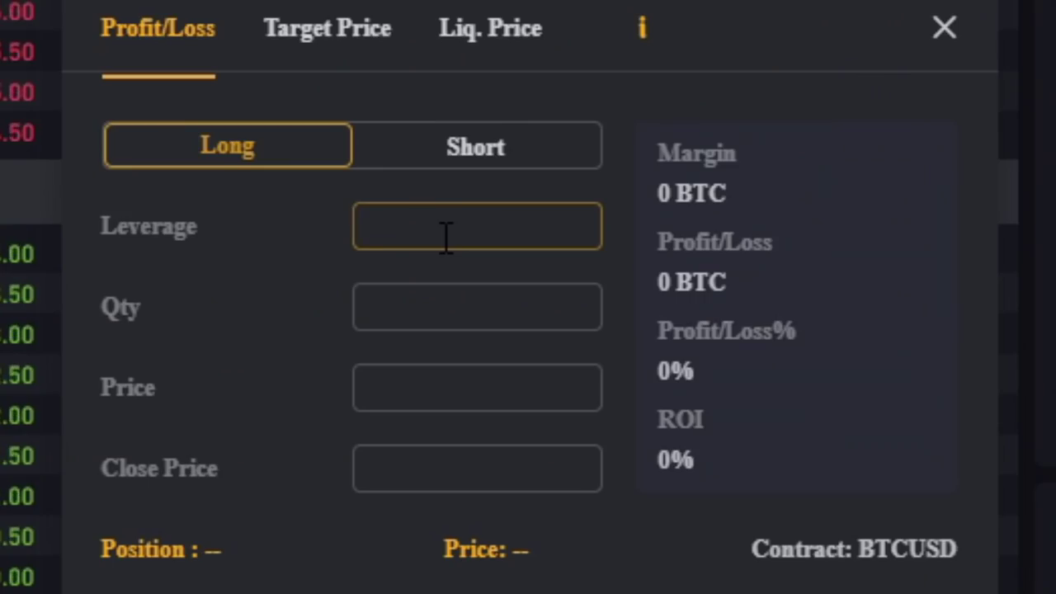
{"action": "left_click", "coordinate": [422, 397]}
{"action": "type", "text": "1"}
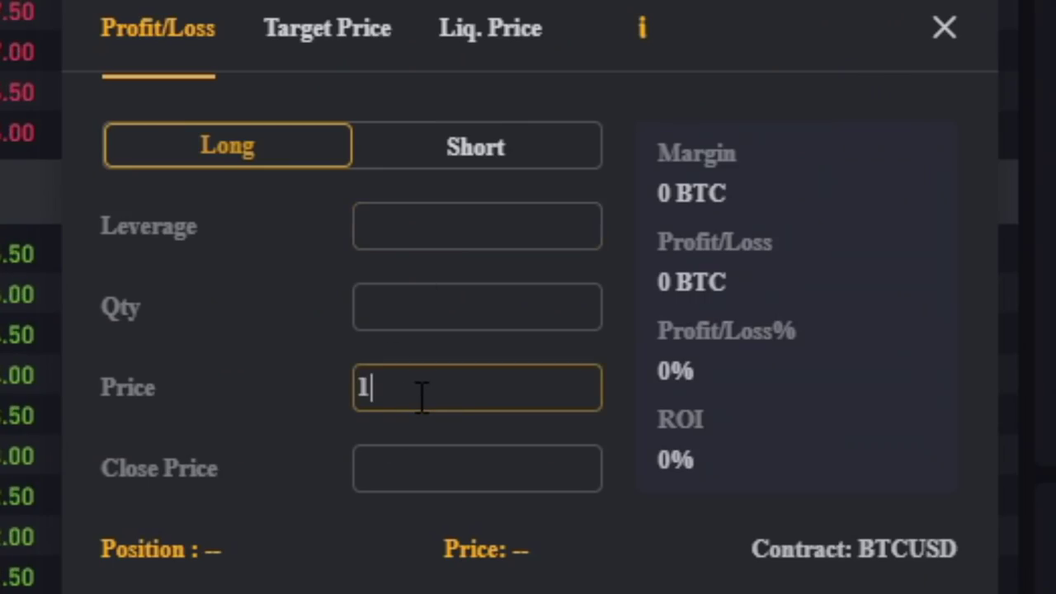
{"action": "type", "text": "8000"}
{"action": "left_click", "coordinate": [408, 456]}
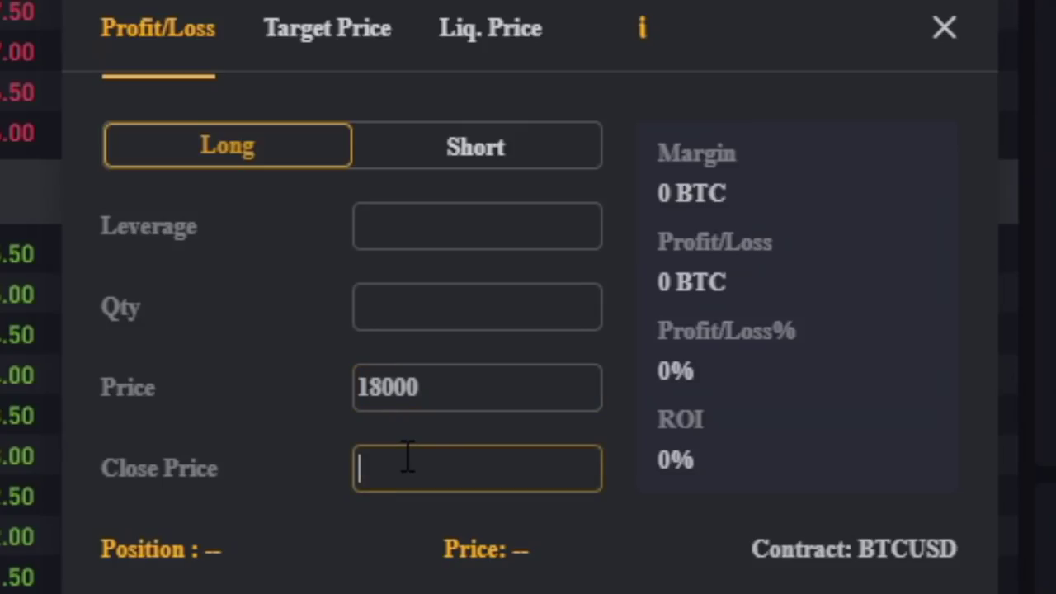
{"action": "type", "text": "19000"}
{"action": "left_click", "coordinate": [437, 307]}
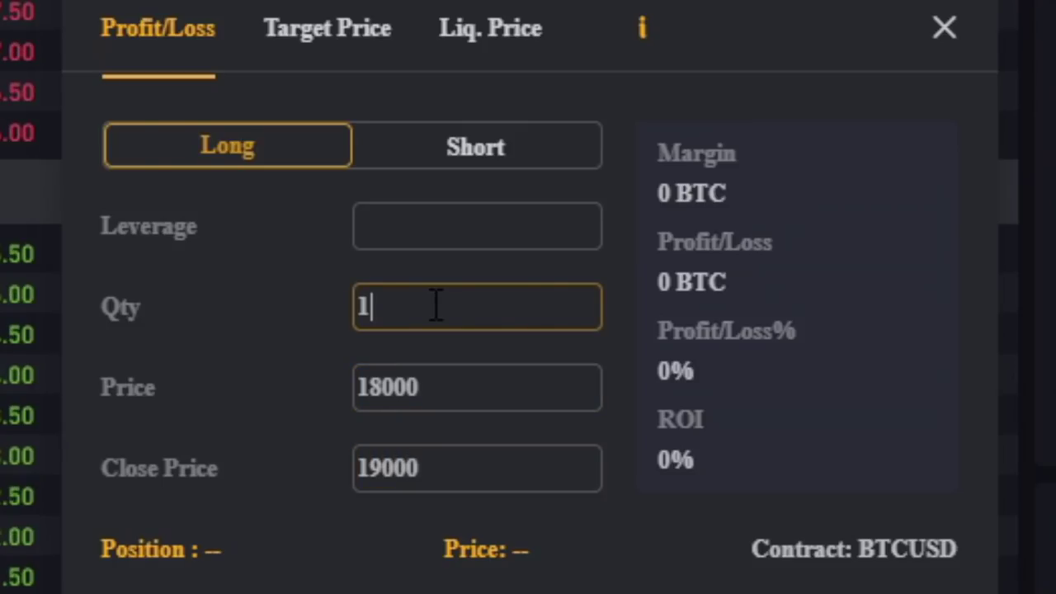
{"action": "type", "text": "10000"}
{"action": "left_click", "coordinate": [422, 238]}
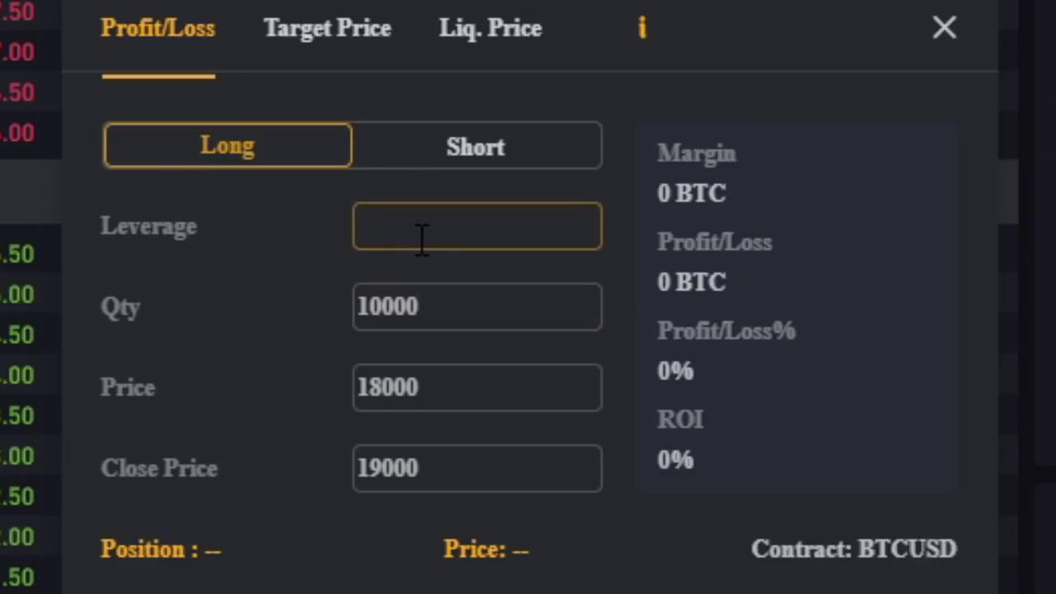
{"action": "type", "text": "10"}
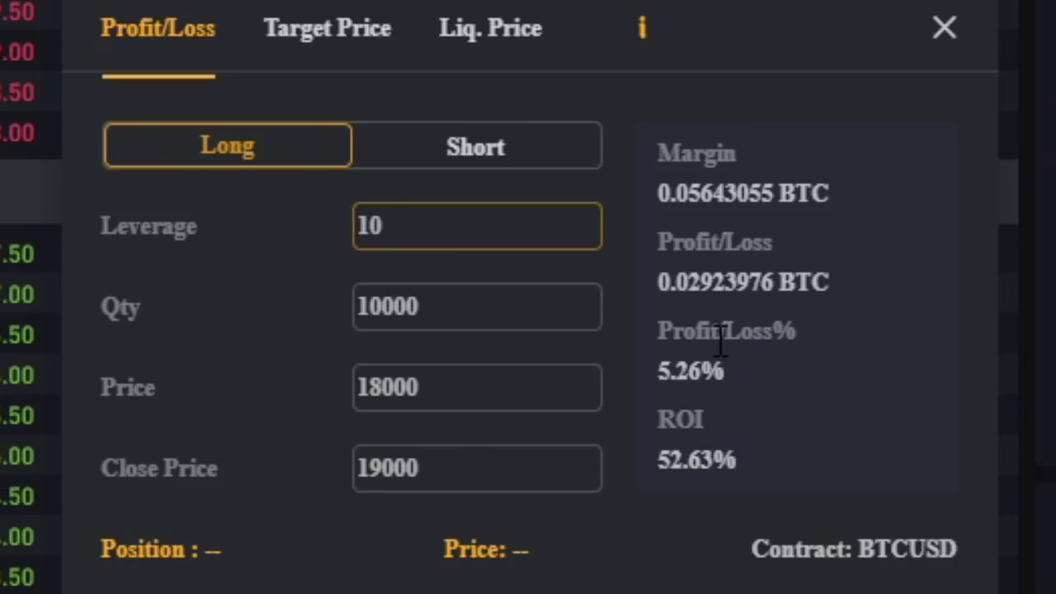
Change the calculator's close price to 17000 to see the loss.
{"action": "left_click", "coordinate": [455, 477]}
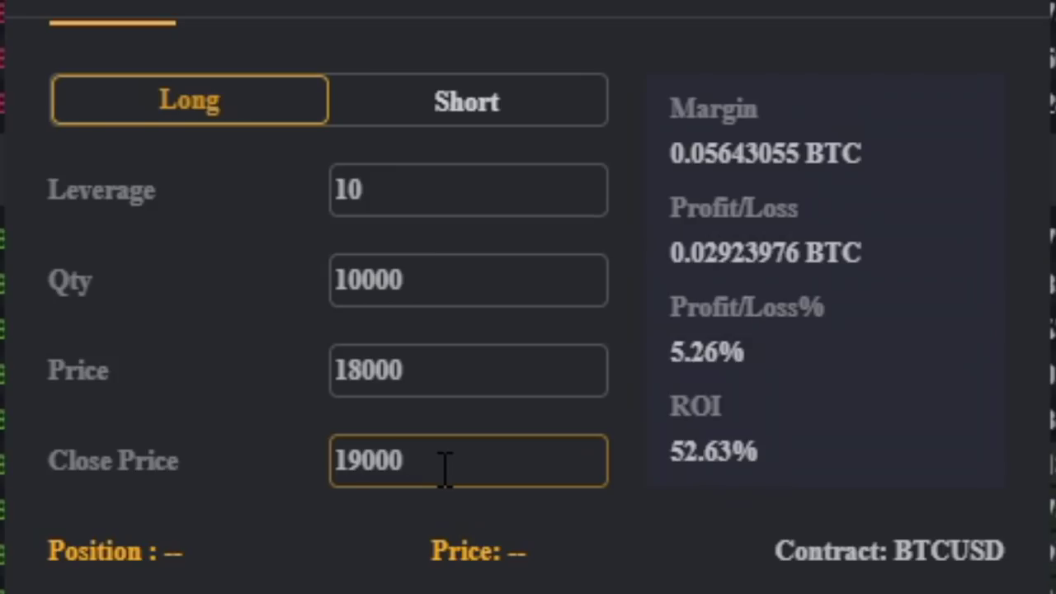
{"action": "key", "text": "BackSpace"}
{"action": "type", "text": "7"}
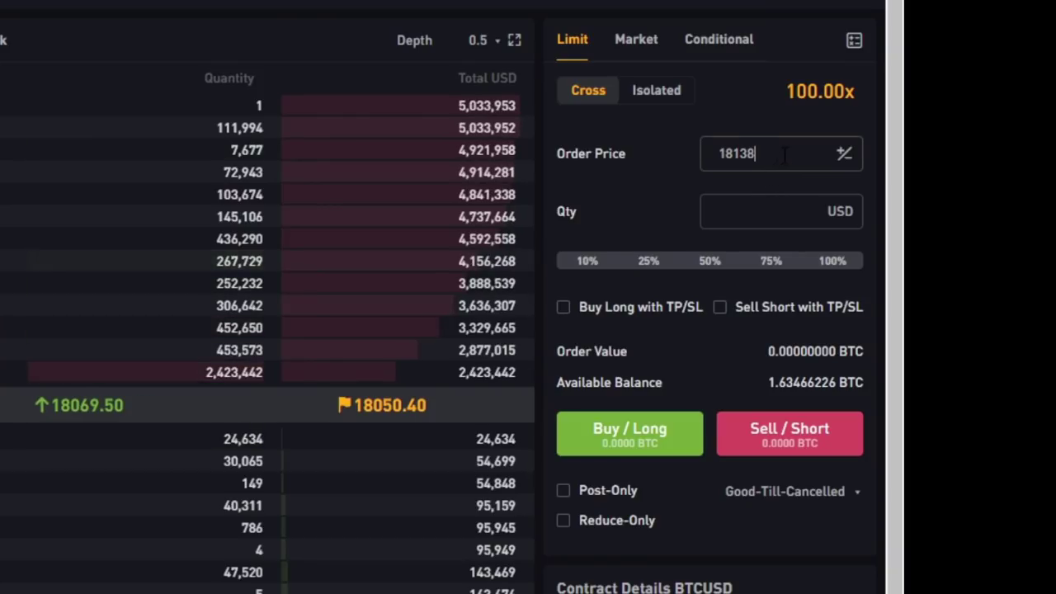
Replace the order price's last digits with 000 and set quantity to 10% of balance.
{"action": "left_click_drag", "start_coordinate": [768, 154], "coordinate": [732, 155]}
{"action": "type", "text": "000"}
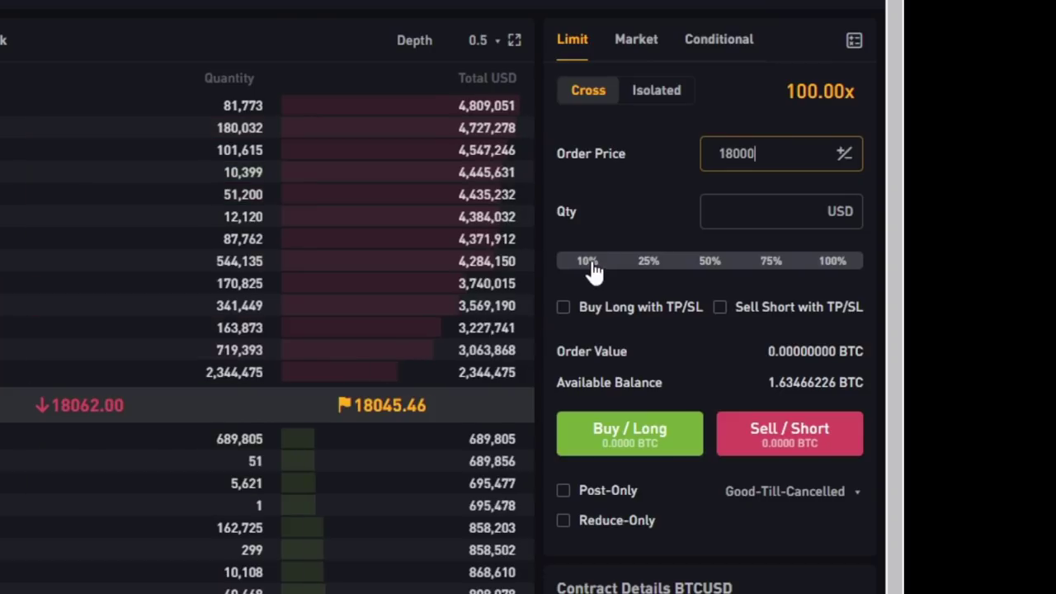
{"action": "left_click", "coordinate": [607, 266]}
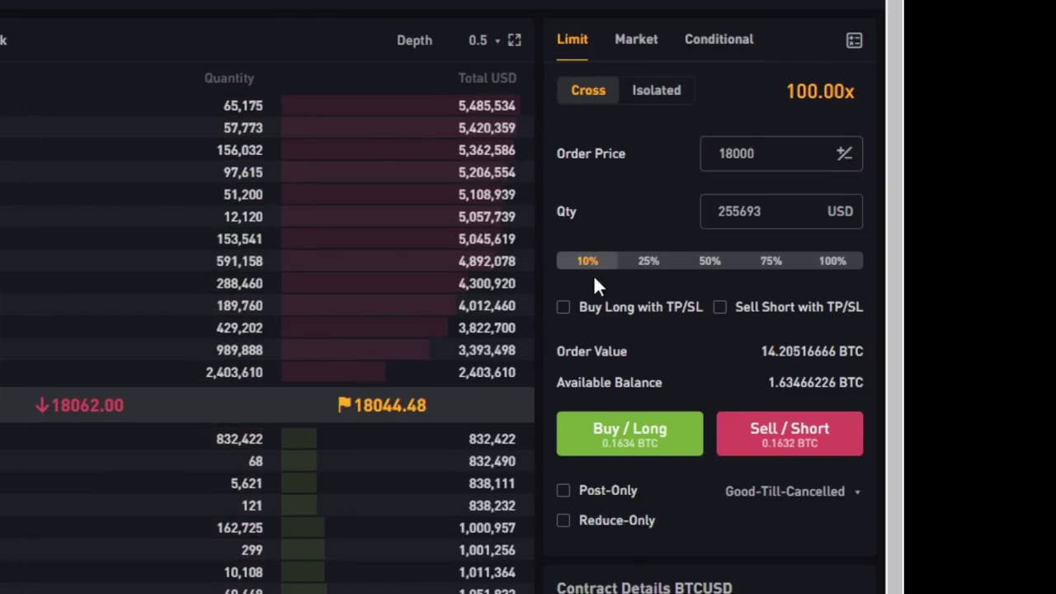
Switch margin to isolated and lower leverage from 100x to 10x.
{"action": "left_click", "coordinate": [649, 93]}
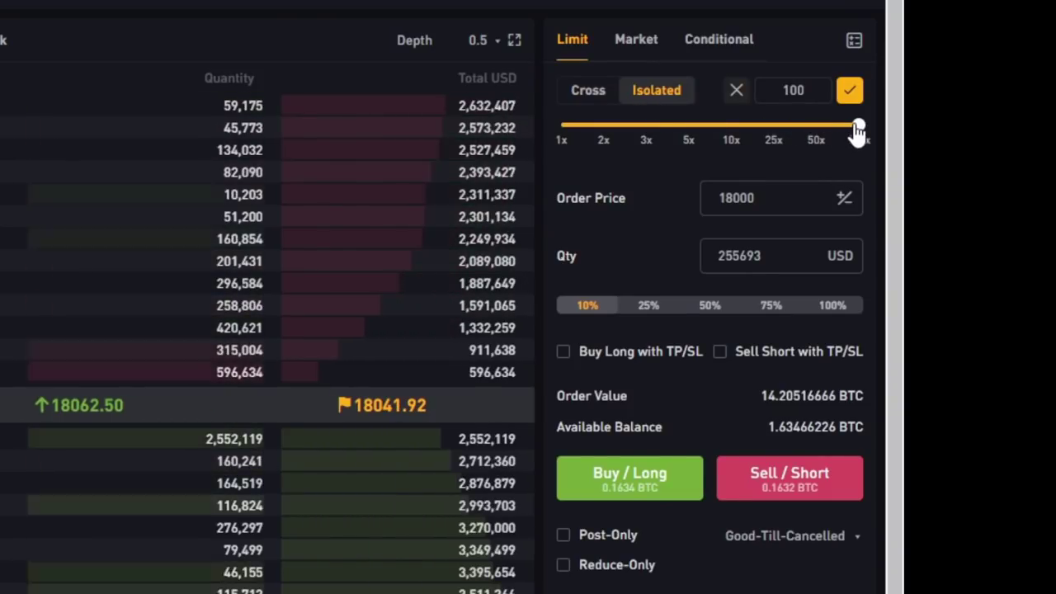
{"action": "left_click_drag", "start_coordinate": [855, 129], "coordinate": [730, 122]}
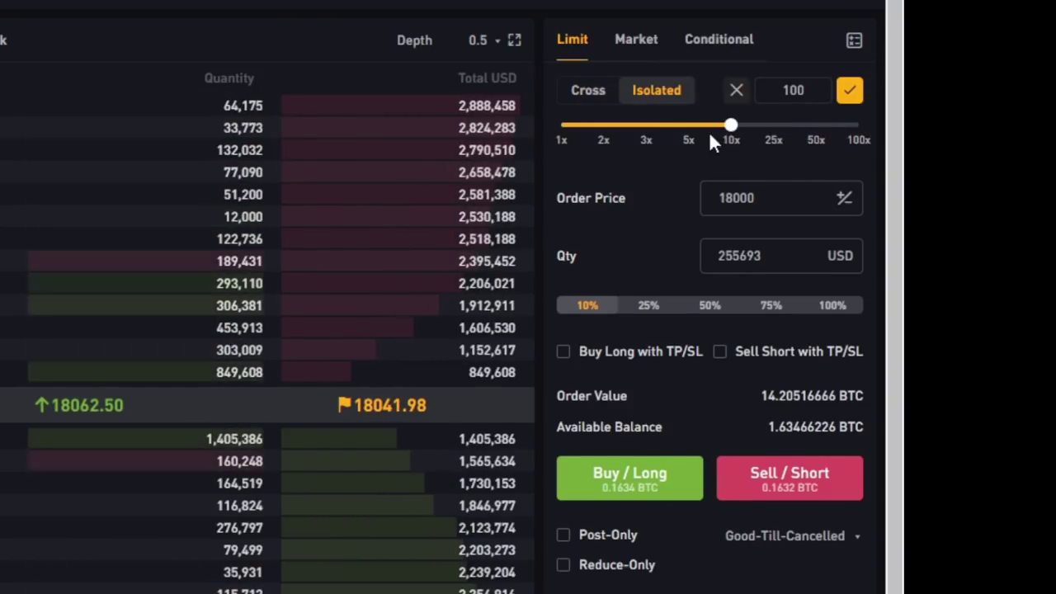
{"action": "left_click", "coordinate": [849, 90]}
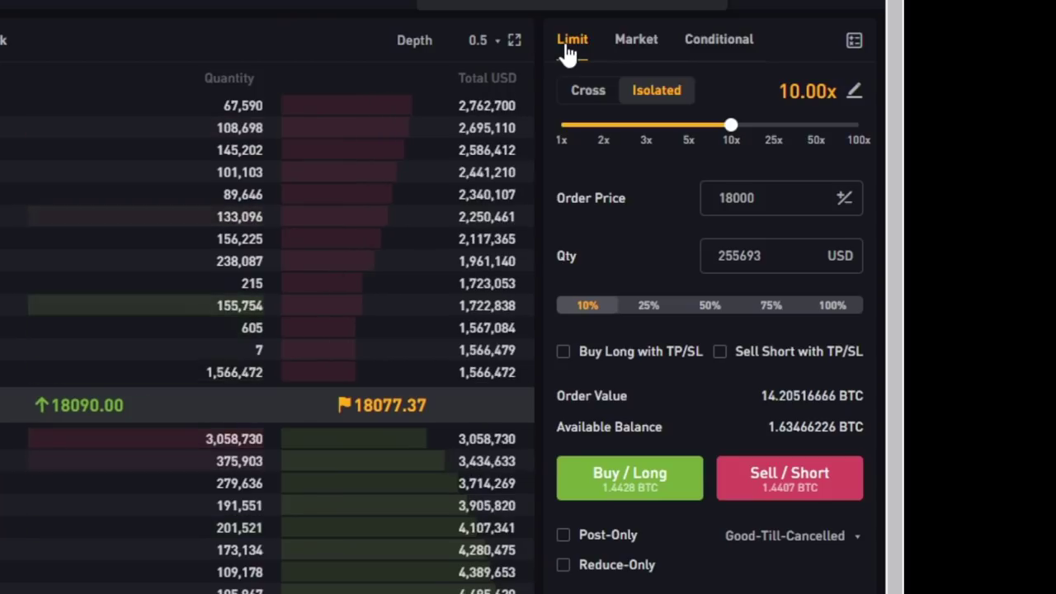
{"action": "left_click", "coordinate": [625, 58]}
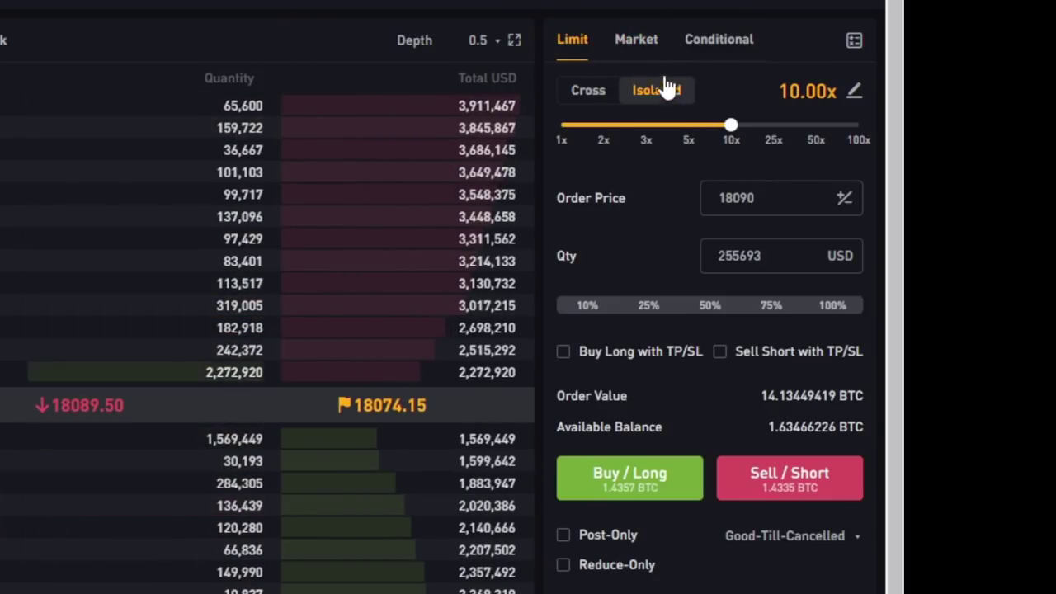
Return to the Limit order form and enter 18000 as the order price.
{"action": "left_click", "coordinate": [631, 50]}
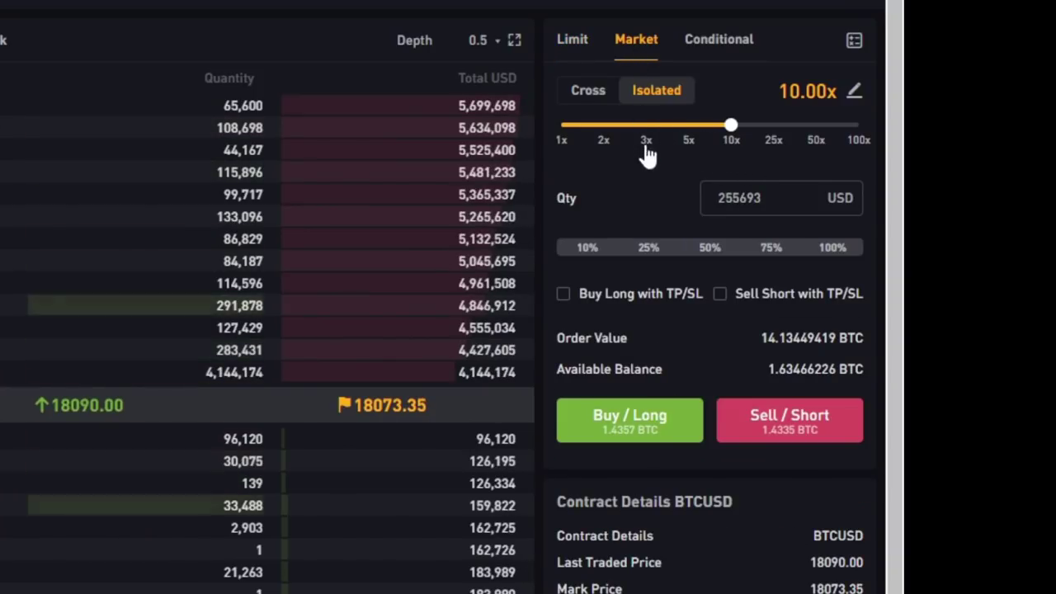
{"action": "left_click", "coordinate": [570, 43]}
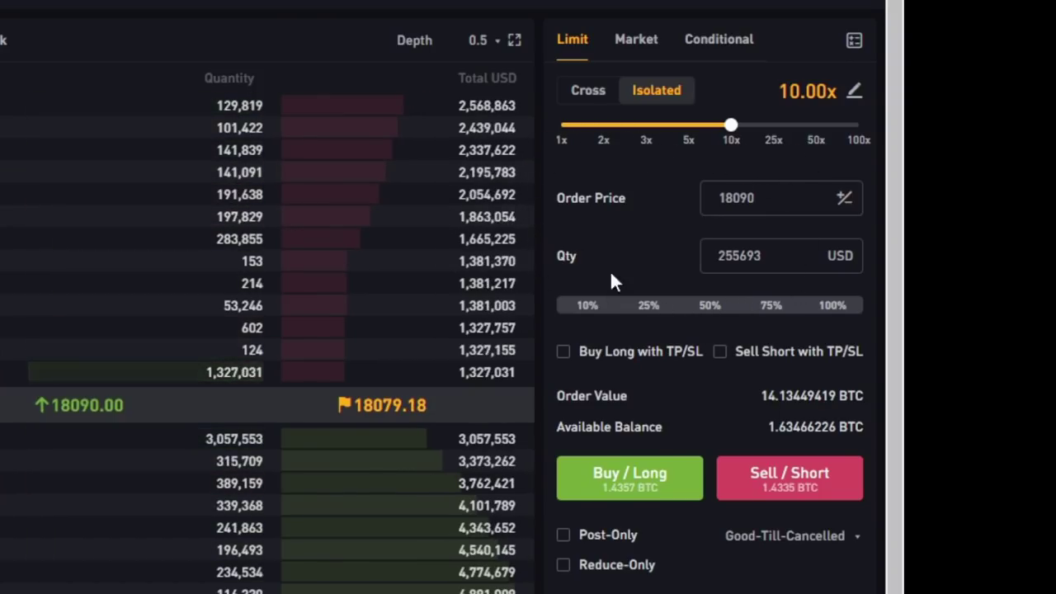
{"action": "double_click", "coordinate": [743, 198]}
{"action": "type", "text": "18000"}
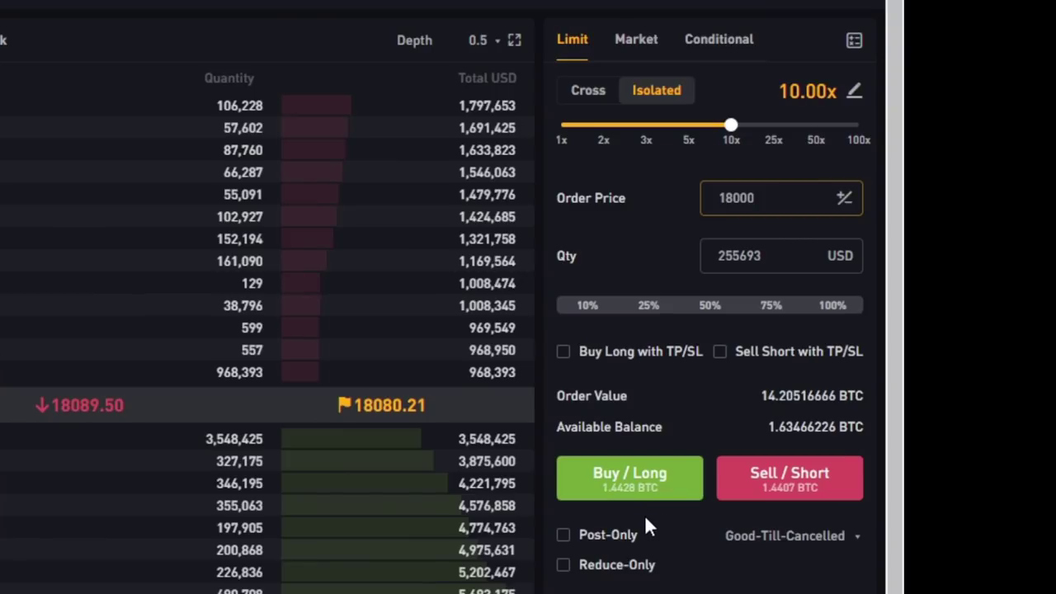
Make the long post-only with take-profit 19000 and the 25% stop-loss preset (17561).
{"action": "left_click", "coordinate": [625, 535]}
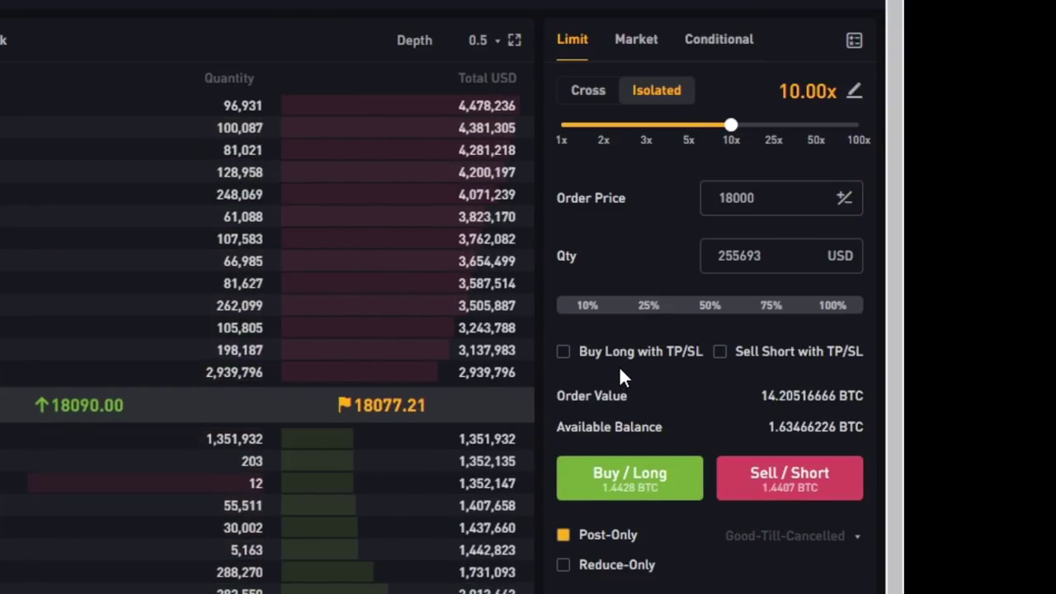
{"action": "left_click", "coordinate": [609, 363]}
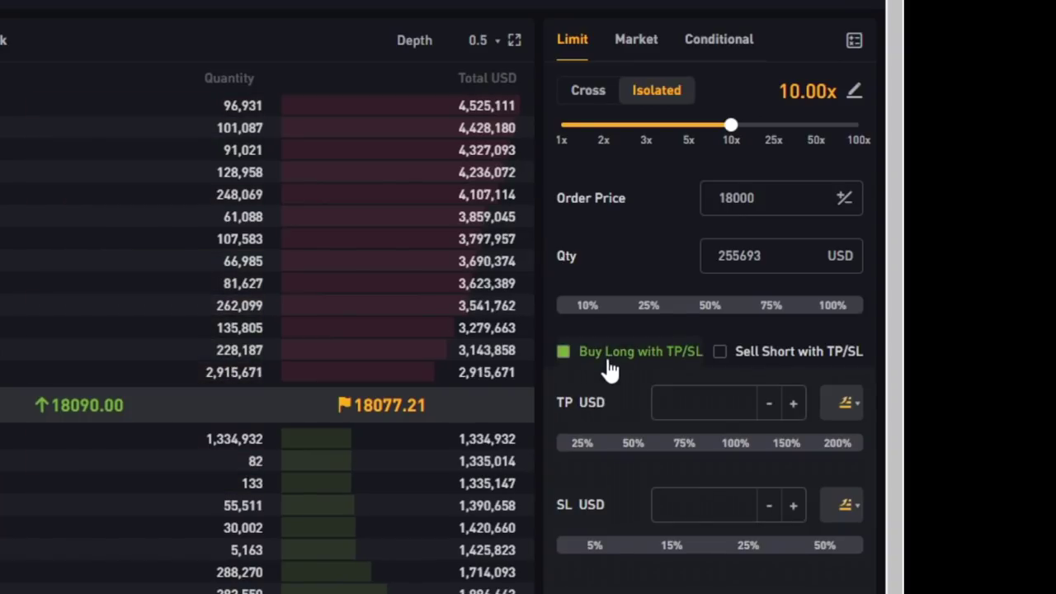
{"action": "left_click", "coordinate": [687, 404]}
{"action": "type", "text": "19"}
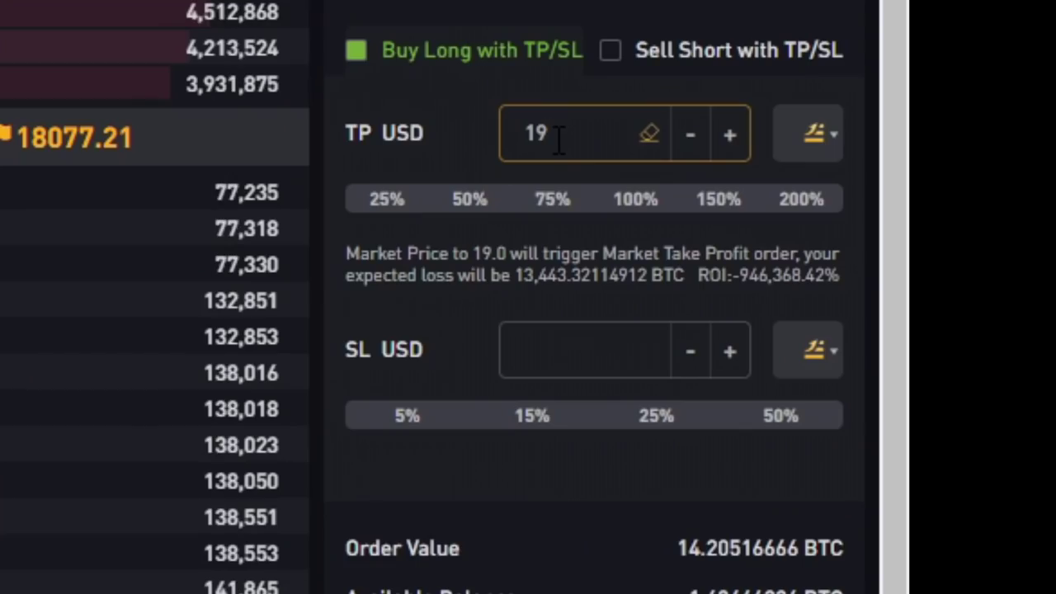
{"action": "type", "text": "000"}
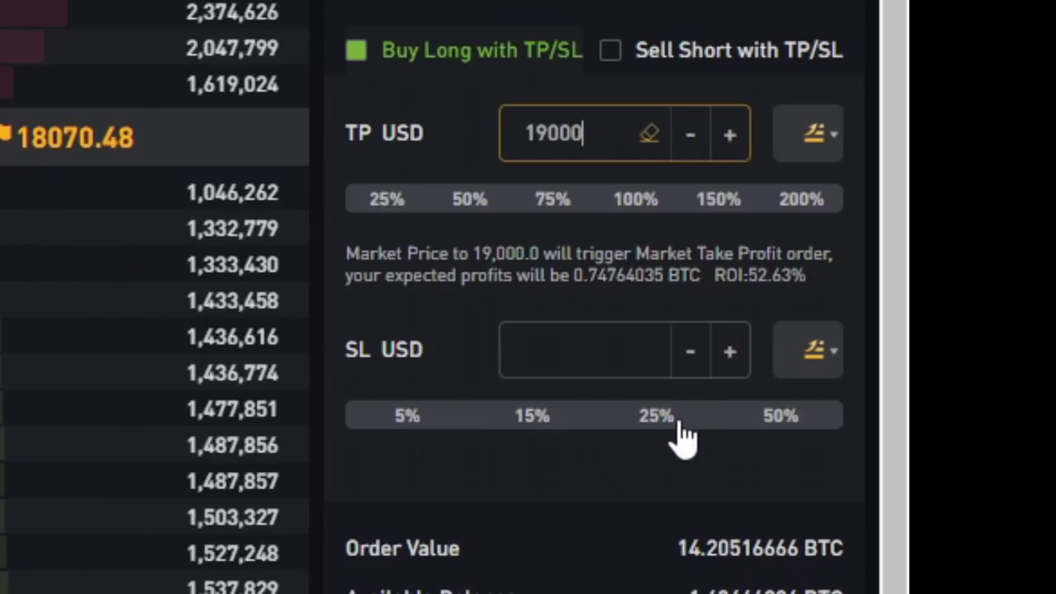
{"action": "left_click", "coordinate": [680, 425]}
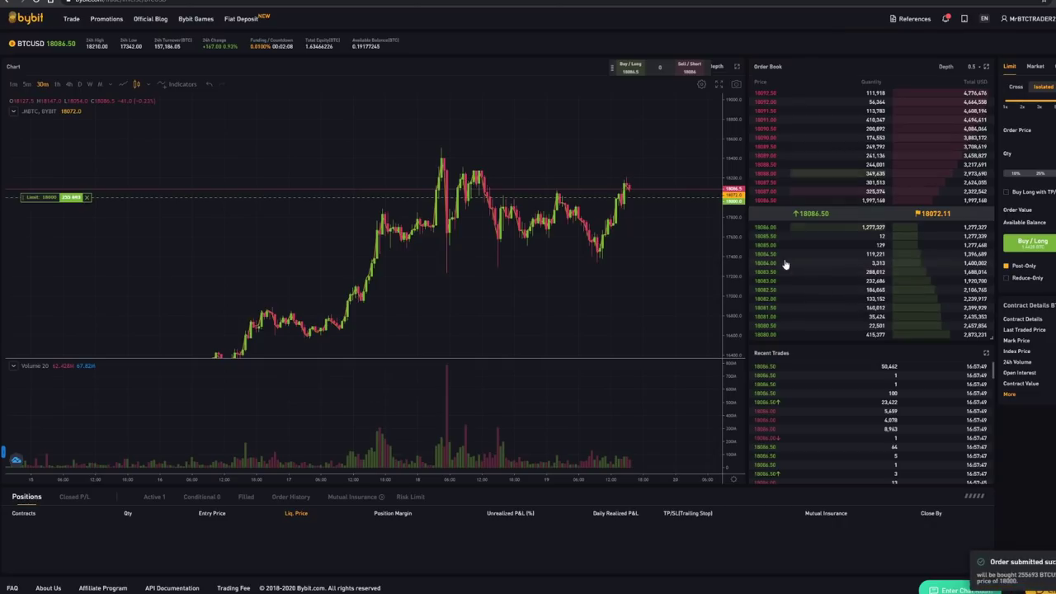
Cancel the 18000 limit order on the chart and buy long 1 contract at market.
{"action": "scroll", "coordinate": [89, 193], "scroll_direction": "up", "scroll_amount": 3}
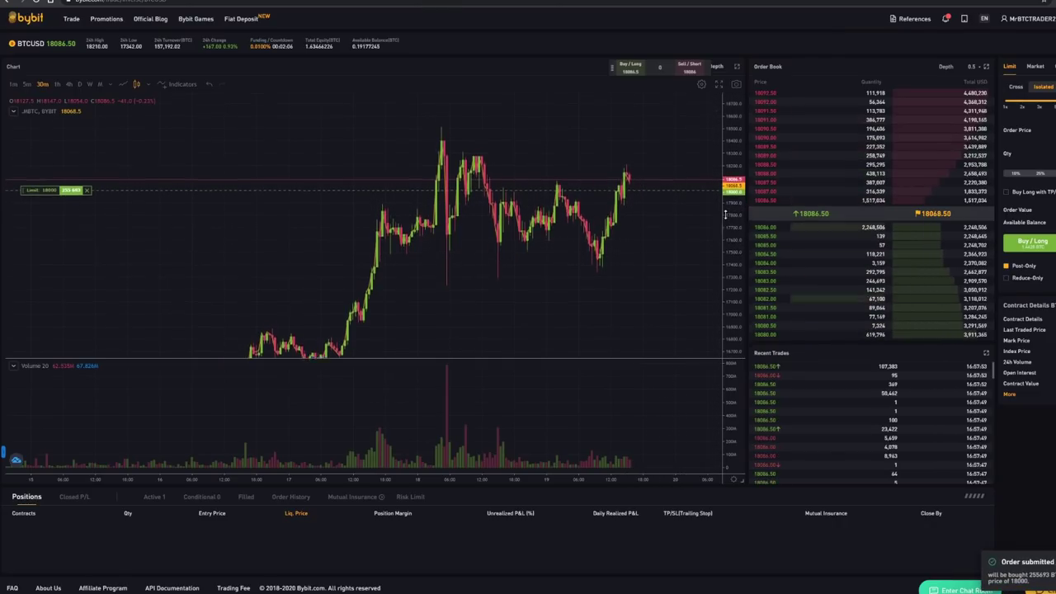
{"action": "left_click", "coordinate": [89, 190]}
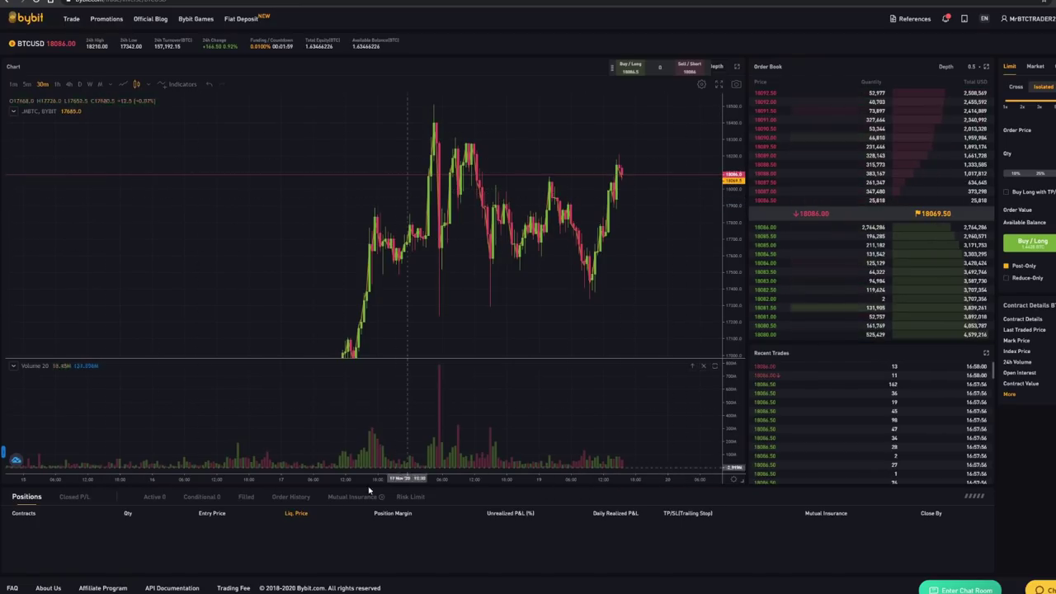
{"action": "left_click", "coordinate": [1036, 66]}
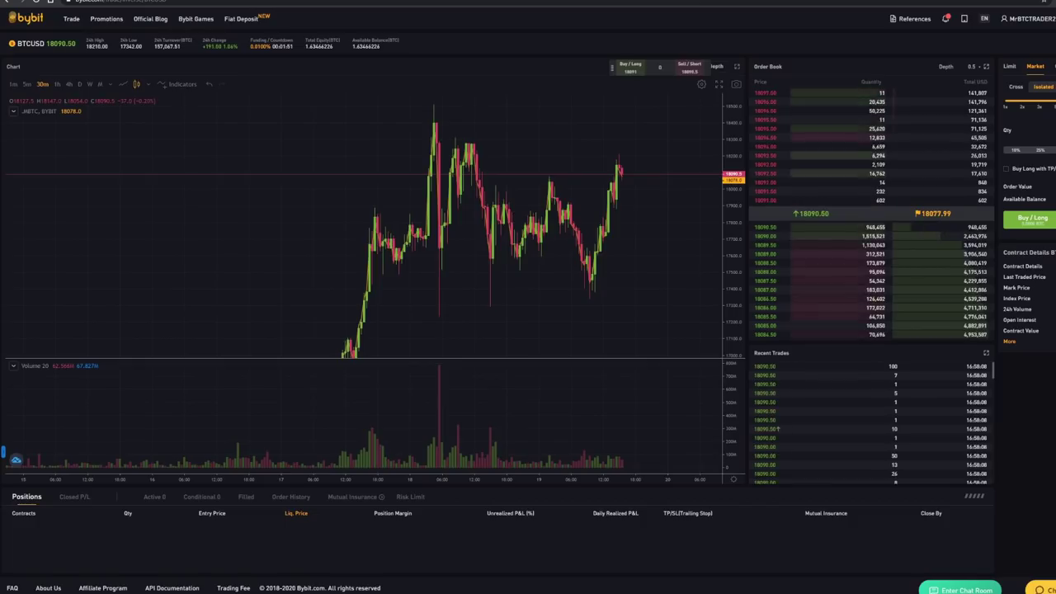
{"action": "left_click", "coordinate": [1023, 222]}
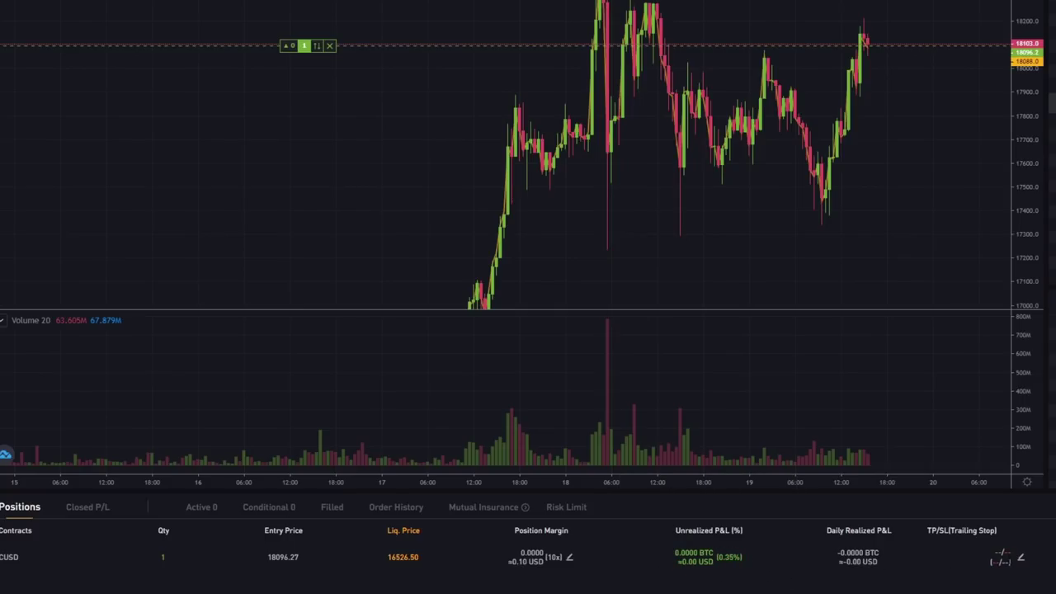
Open the TP/SL settings for the open BTCUSD position.
{"action": "left_click", "coordinate": [1021, 559]}
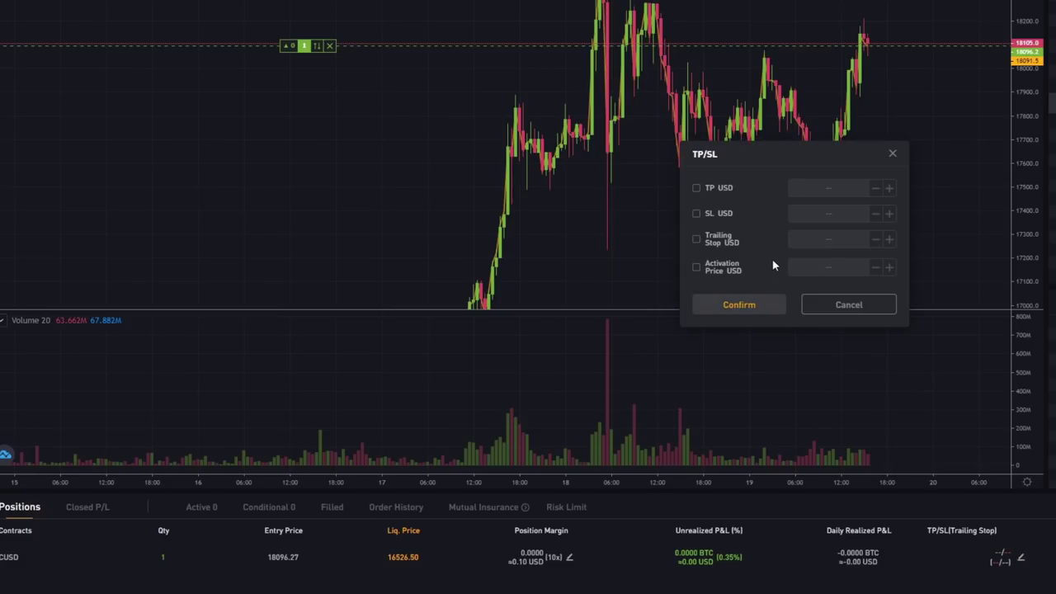